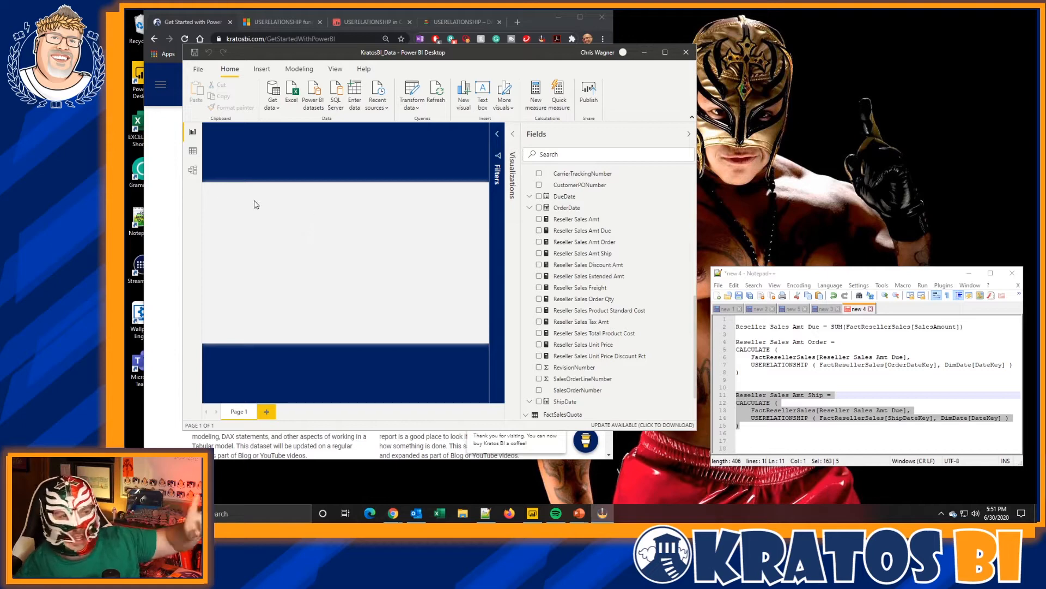
- Switch to the browser and find the Kratos BI Data download under Step 1 of the Get Started with Power BI page
left_click(152, 209)
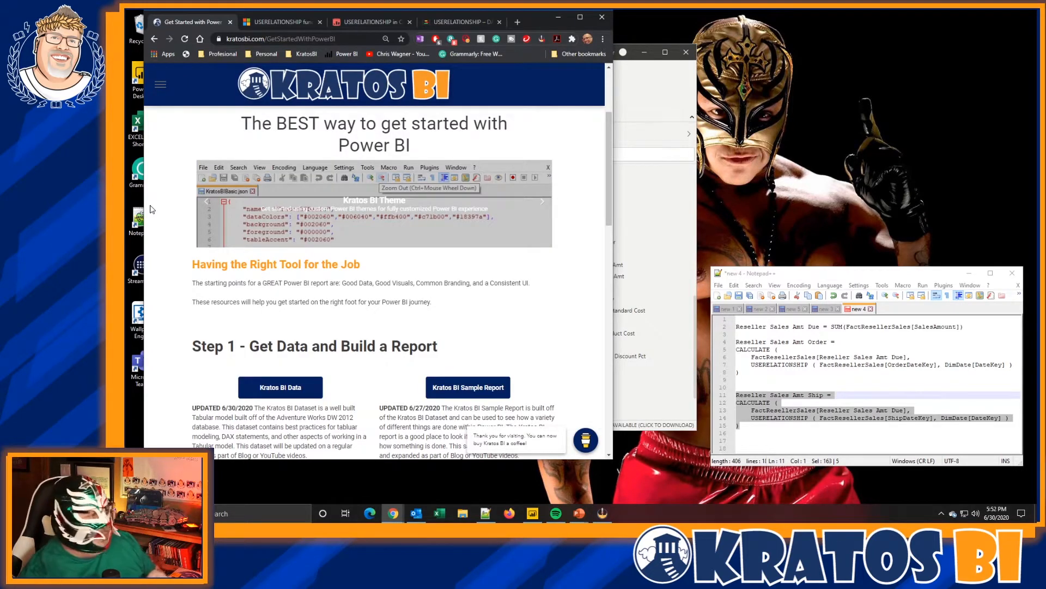
scroll(164, 233, "down", 2)
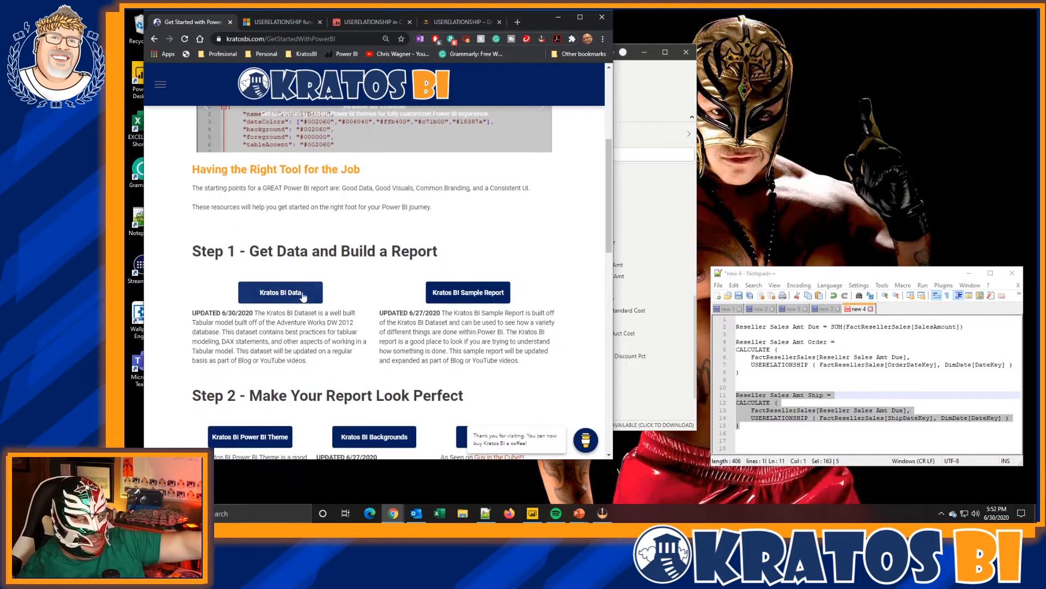
left_click(304, 294)
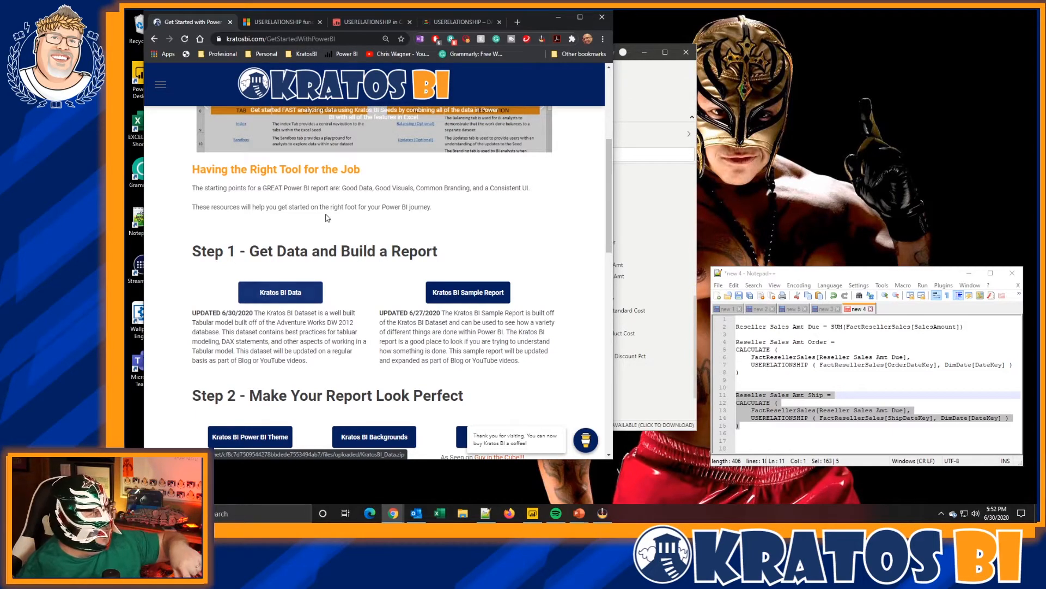
- Review the USERELATIONSHIP reference pages open from Microsoft Docs, SQLBI and DAX Guide
left_click(271, 22)
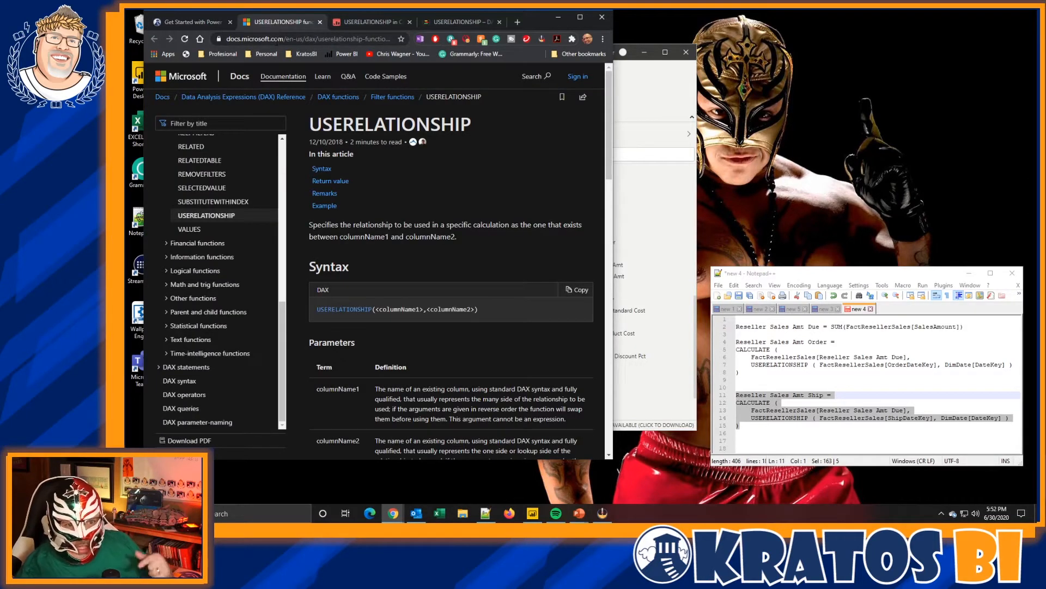
left_click(370, 22)
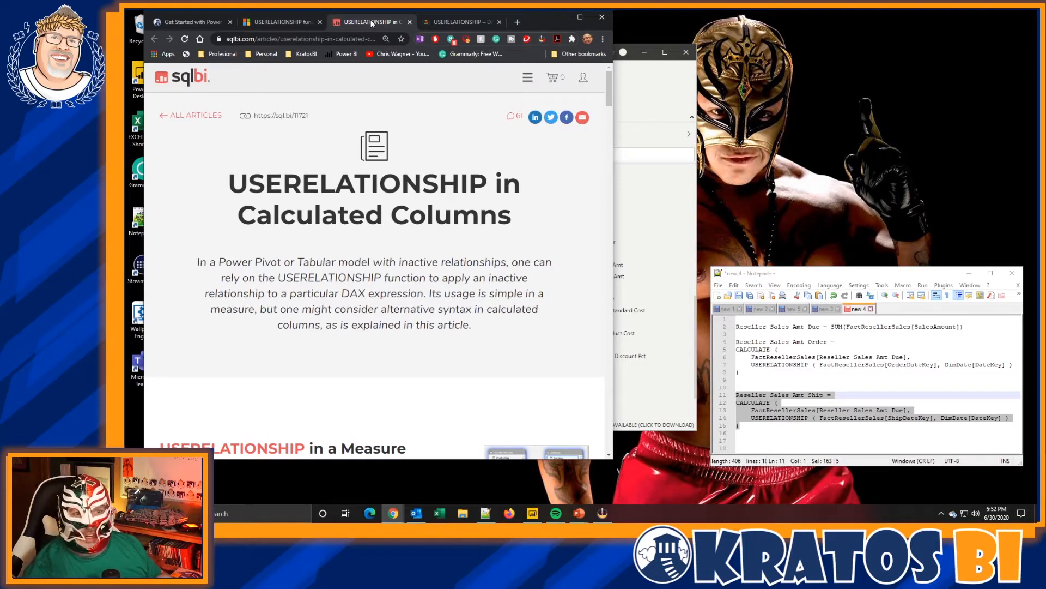
left_click(439, 22)
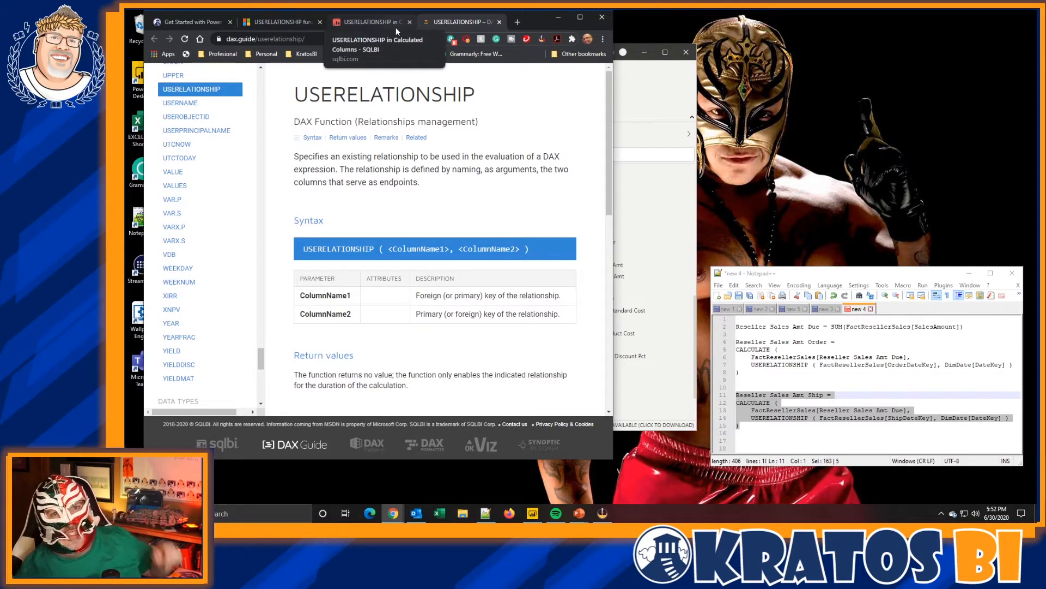
- Switch to Power BI Desktop and examine the model's All tables diagram, then the USERELATIONSHIP layout linking FactResellerSales to DimDate
left_click(657, 93)
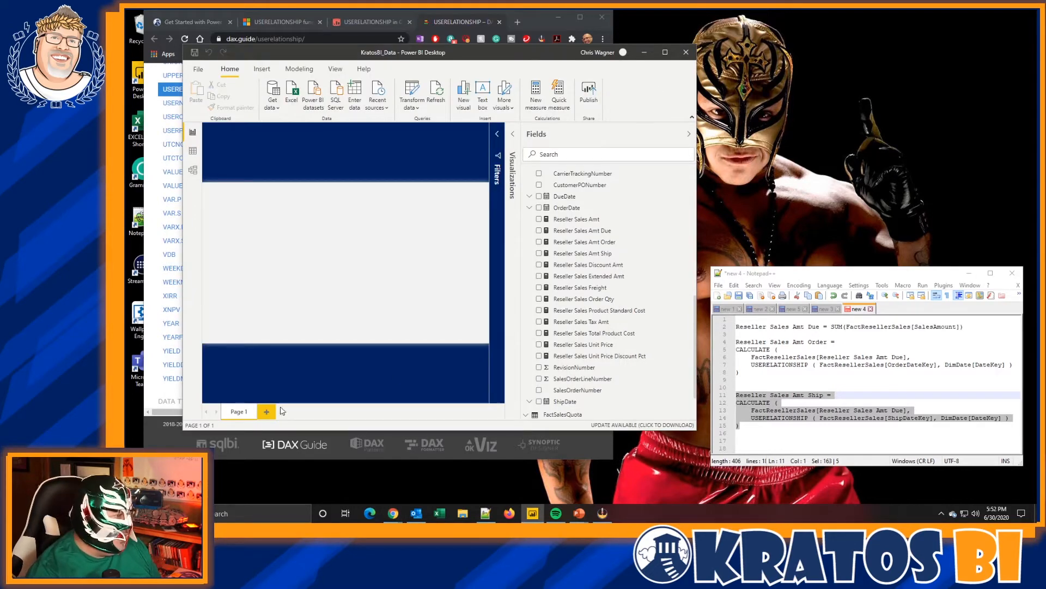
left_click(194, 171)
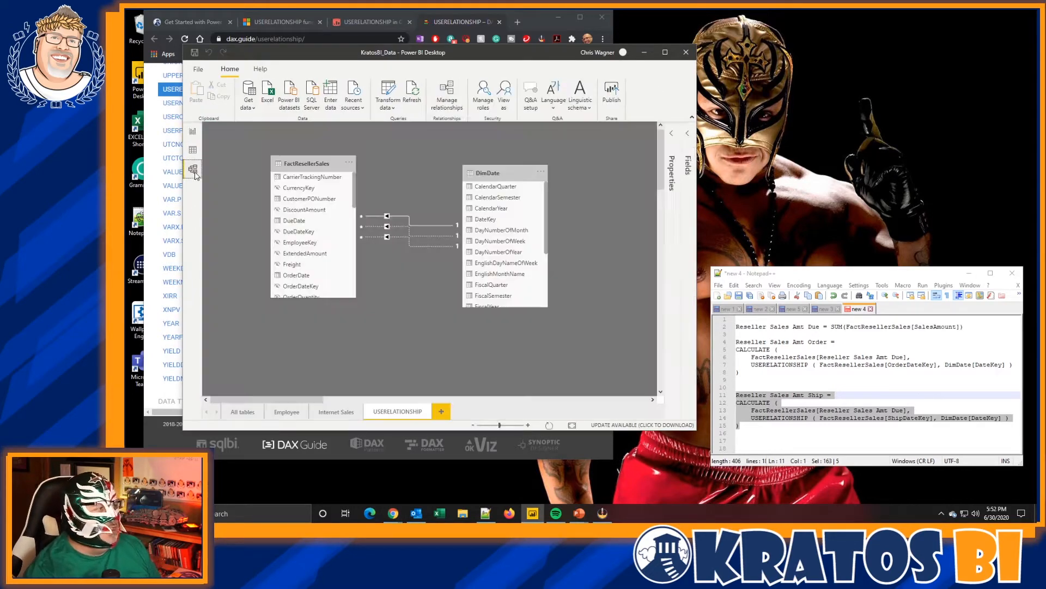
left_click(241, 414)
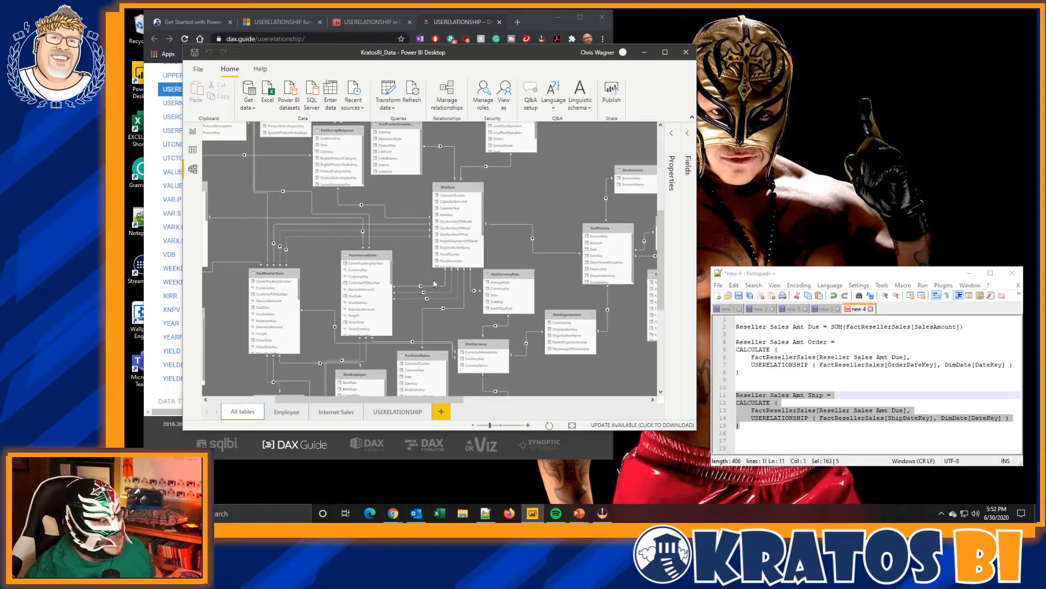
scroll(434, 284, "down", 5)
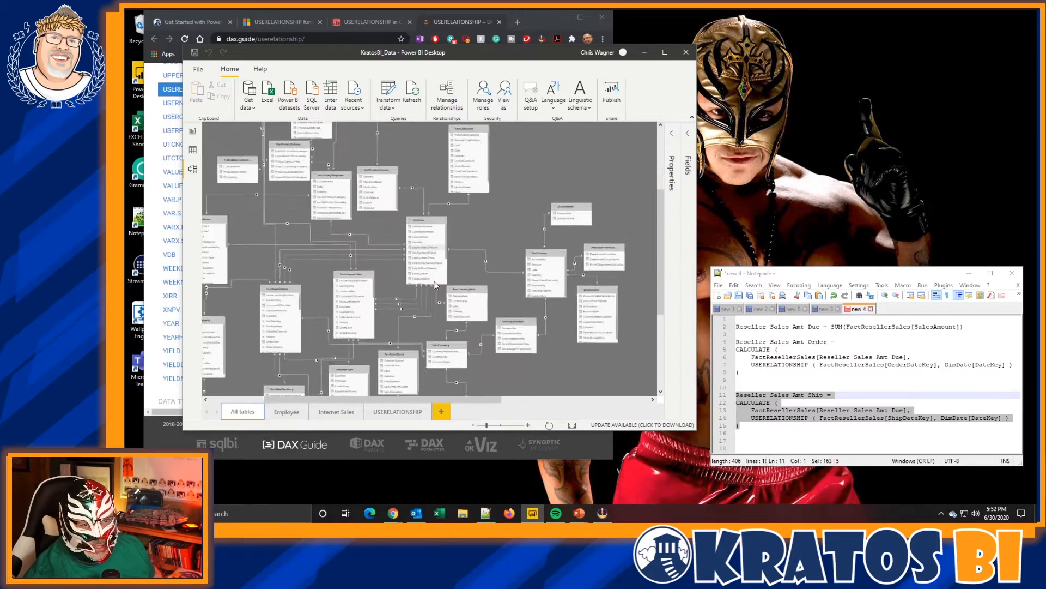
scroll(436, 284, "up", 3)
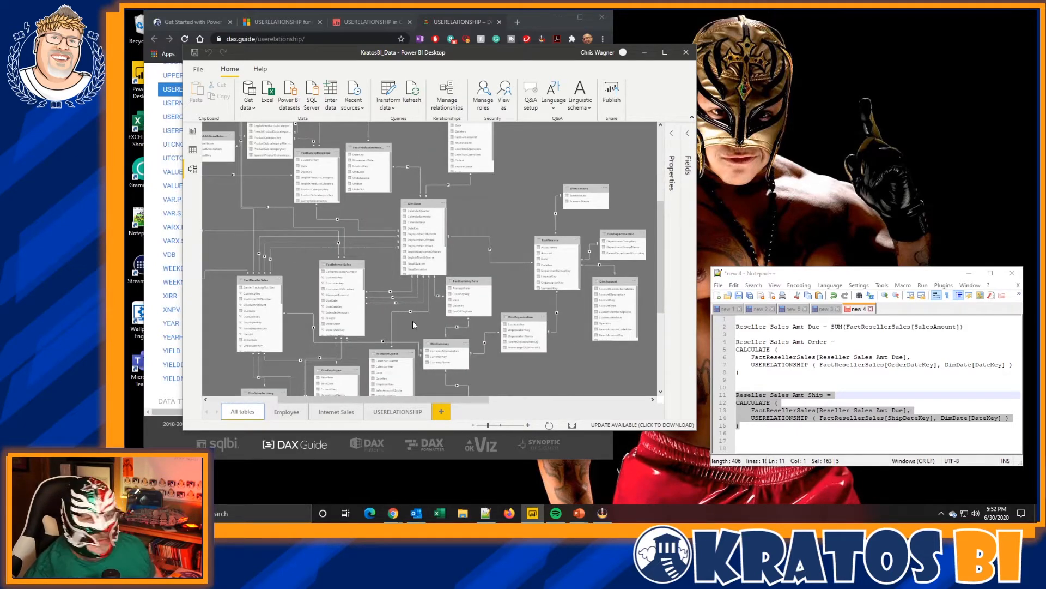
left_click(397, 412)
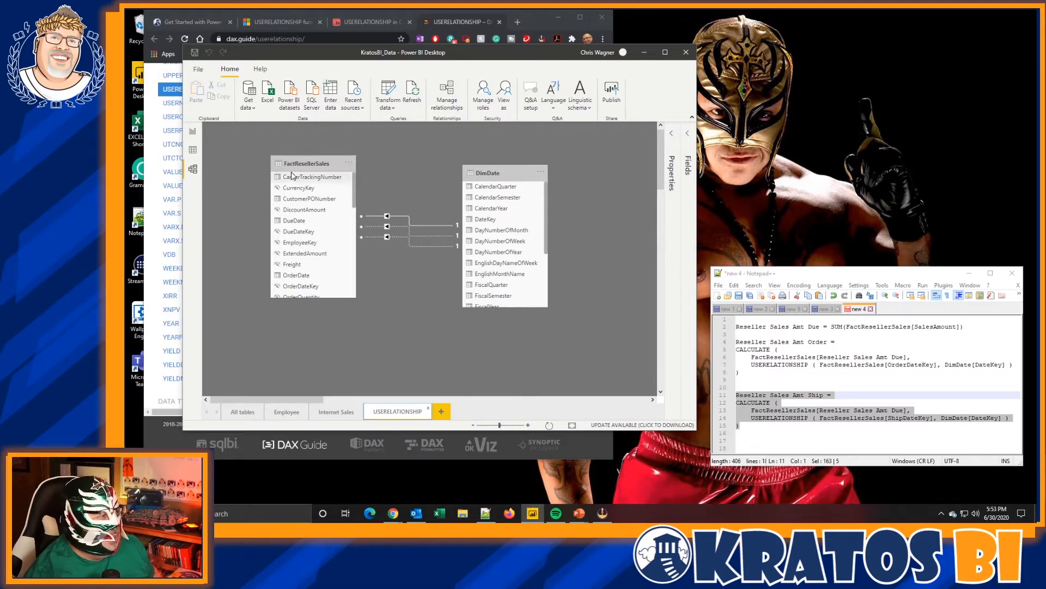
left_click_drag(300, 164, 294, 166)
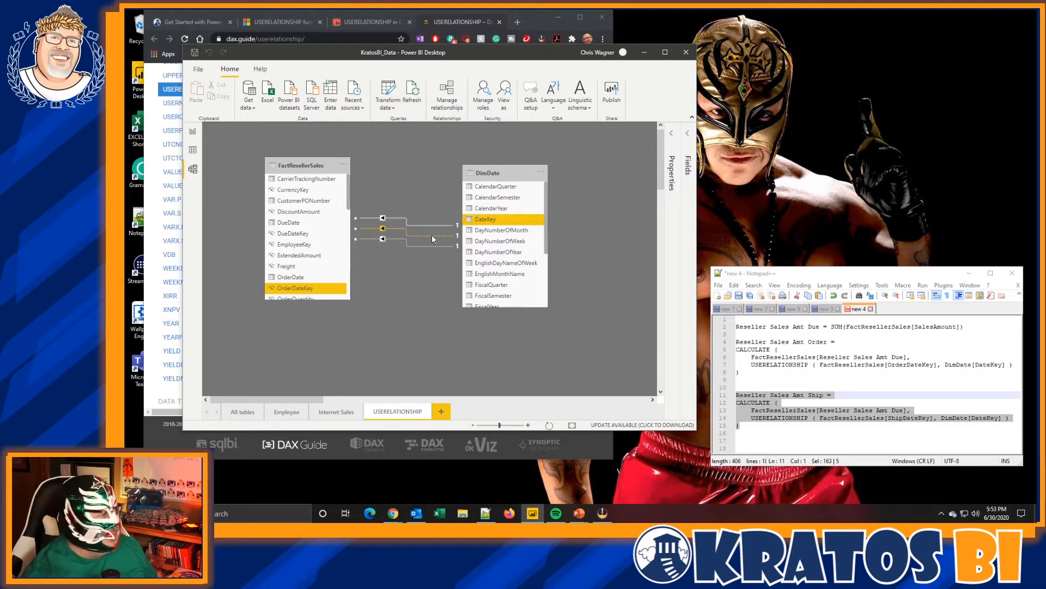
- Create a column chart on report Page 1 from the Reseller Sales Amt Due, Reseller Sales Amt Order and Reseller Sales Amt Ship measures
left_click(192, 136)
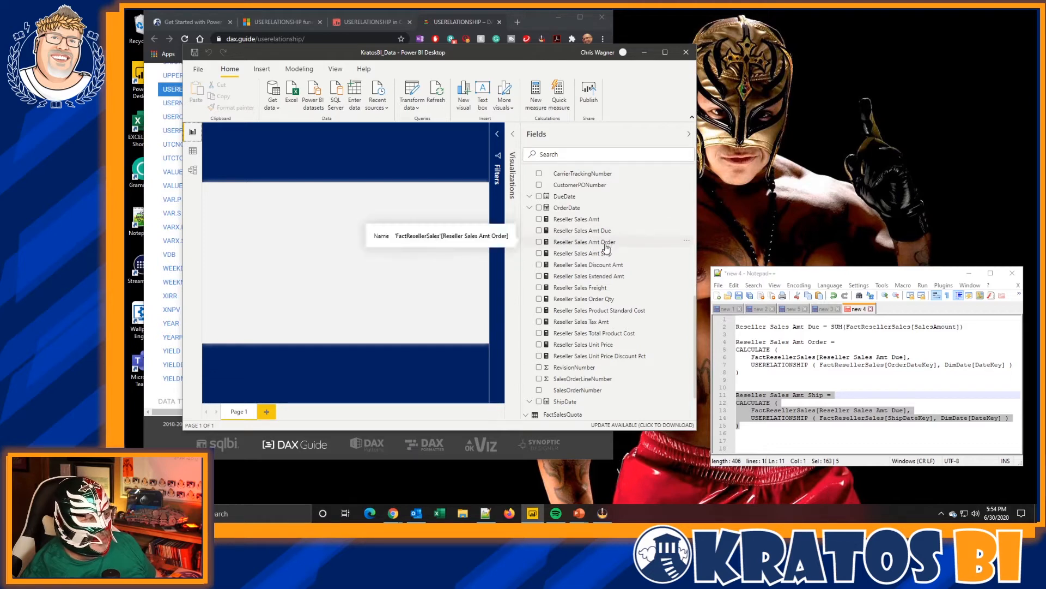
left_click(539, 232)
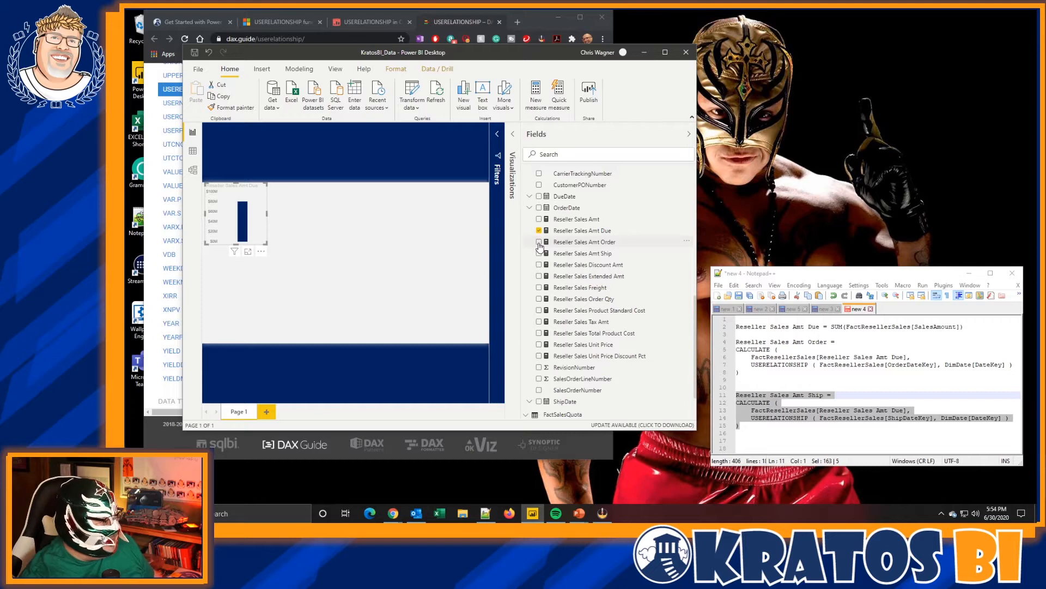
left_click(539, 242)
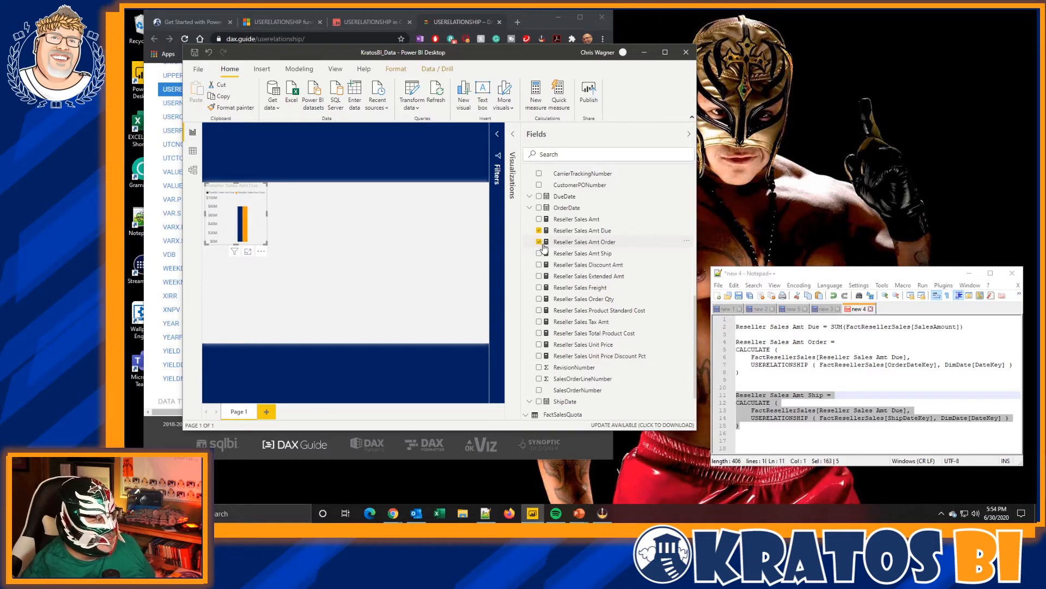
left_click(540, 254)
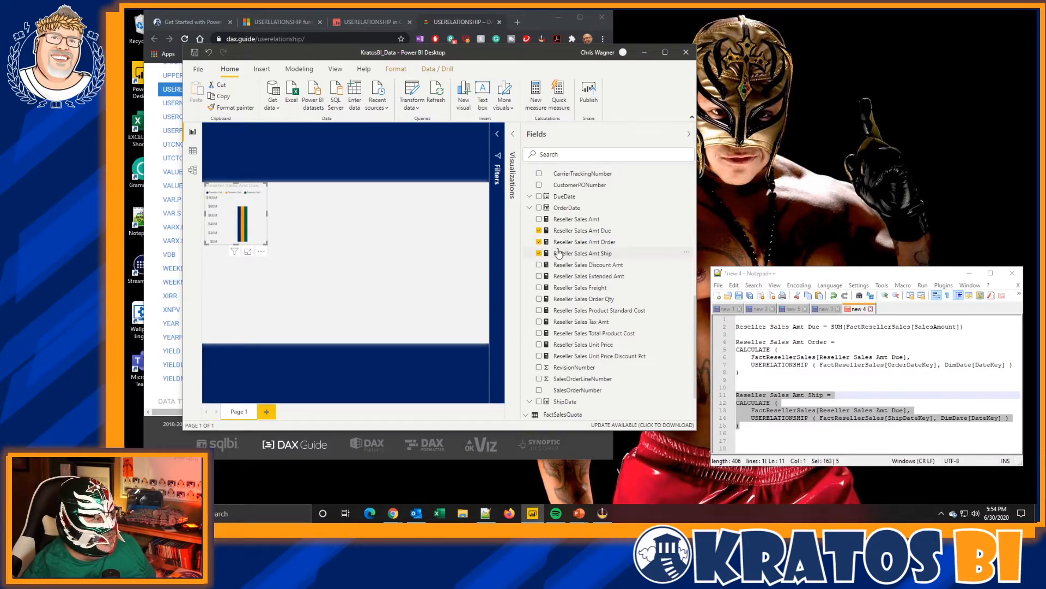
- Set the chart's axis to the Month Year field from the DimDate table
scroll(558, 252, "up", 3)
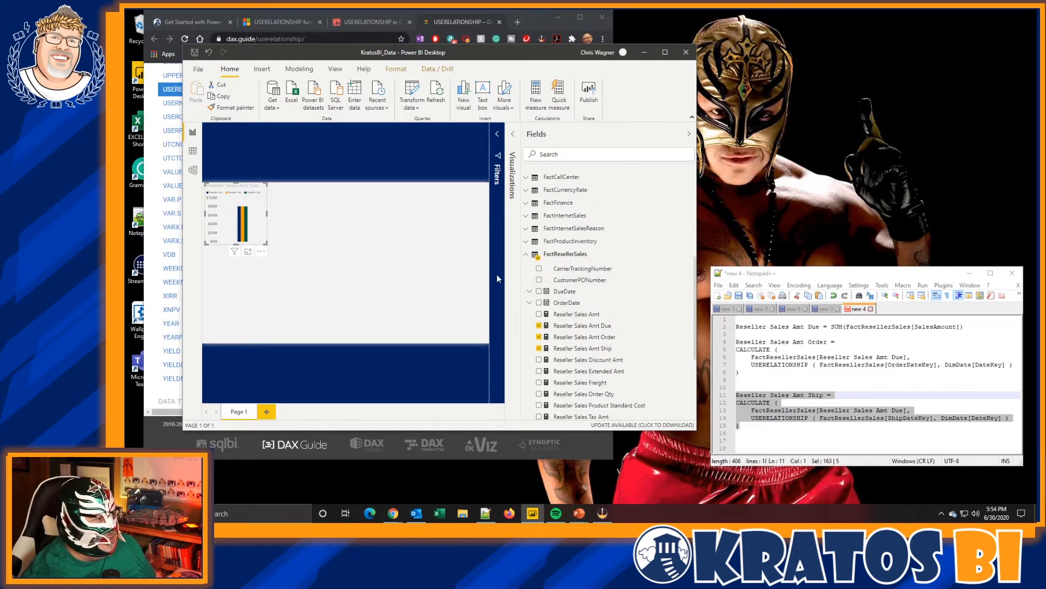
scroll(533, 229, "up", 3)
left_click(527, 216)
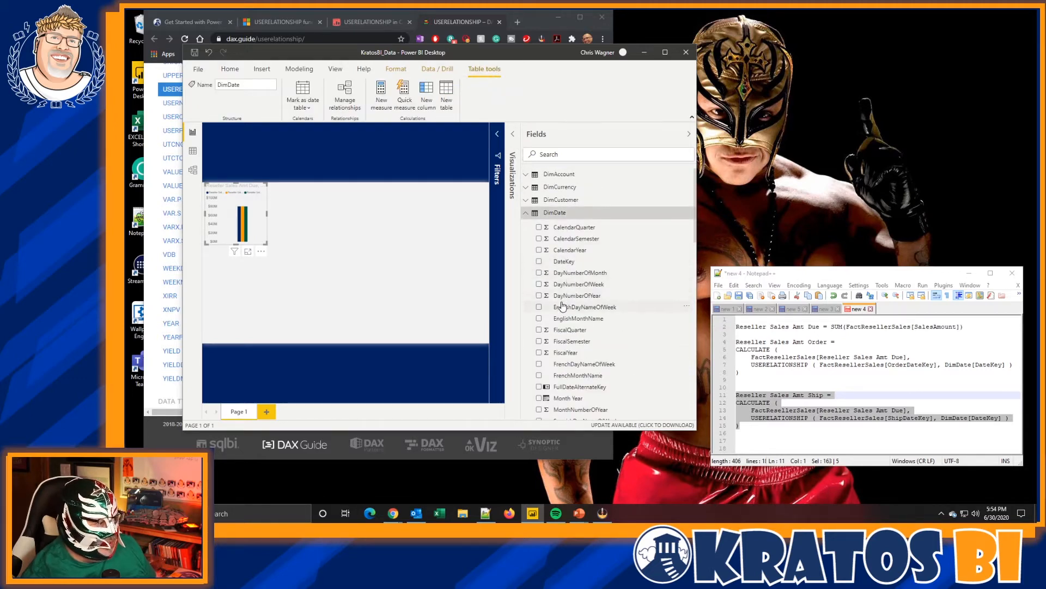
scroll(561, 307, "down", 1)
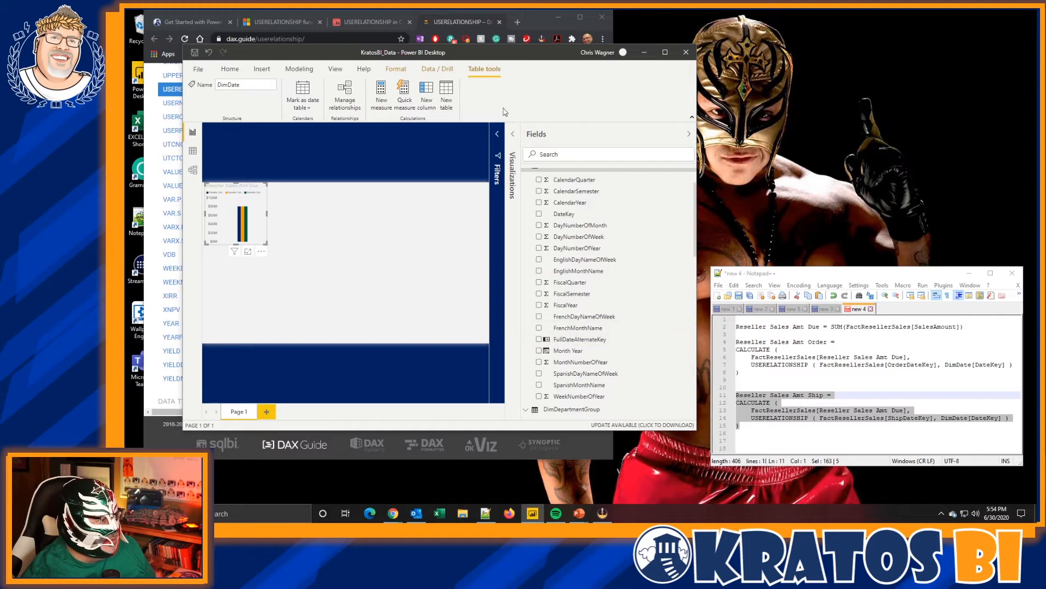
left_click_drag(568, 351, 482, 297)
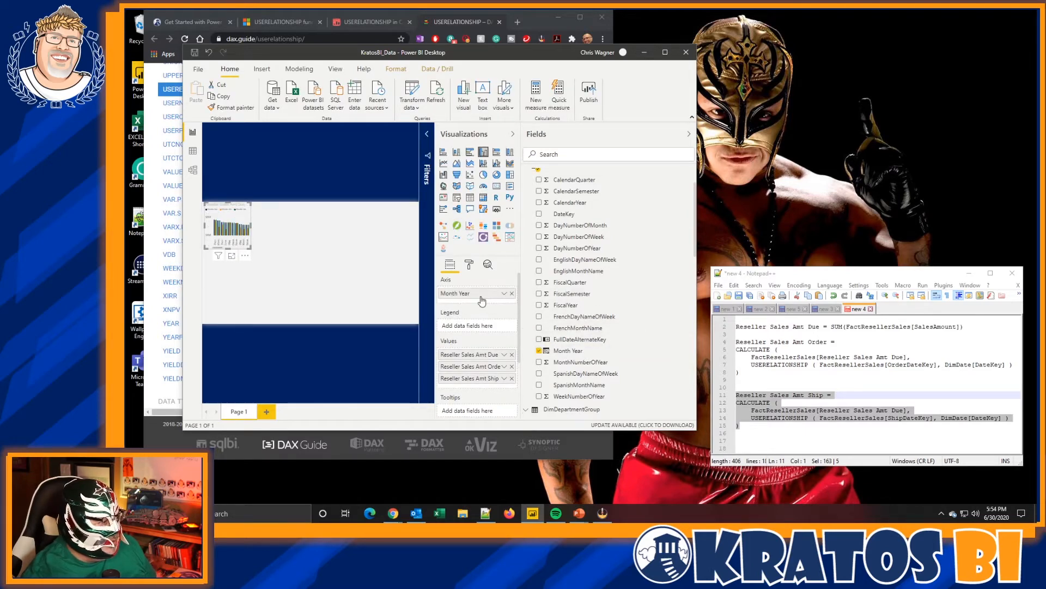
- Widen the chart on the page and open it in focus mode with the window maximized
left_click_drag(252, 228, 327, 228)
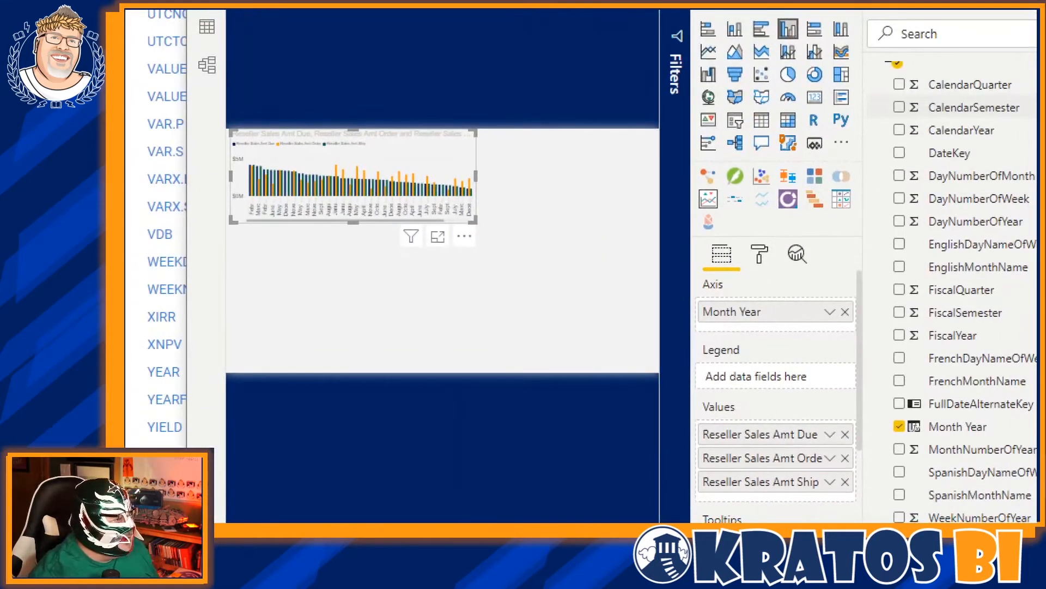
left_click_drag(600, 289, 472, 272)
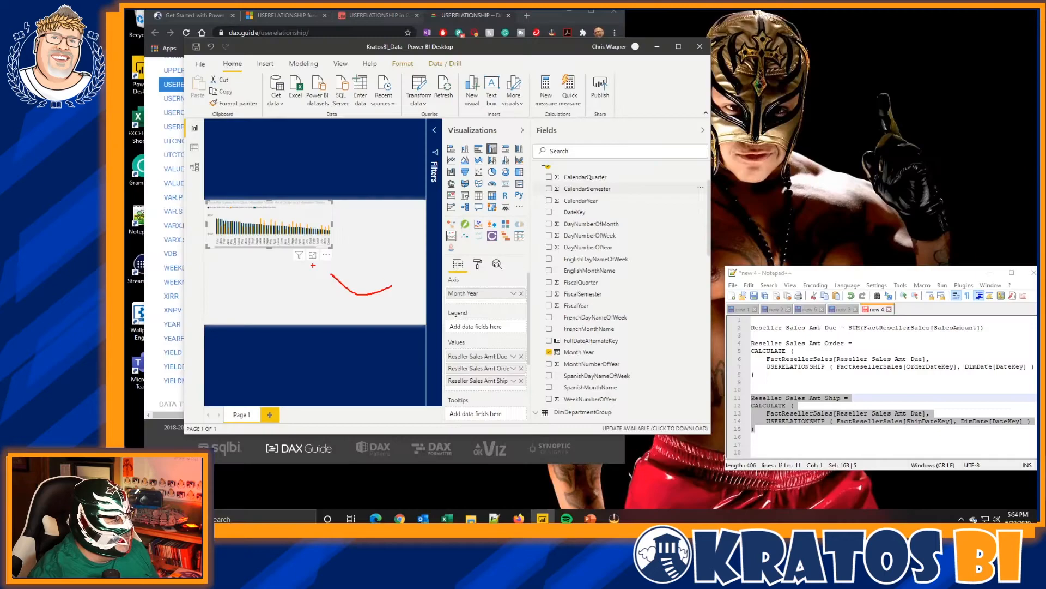
left_click(312, 254)
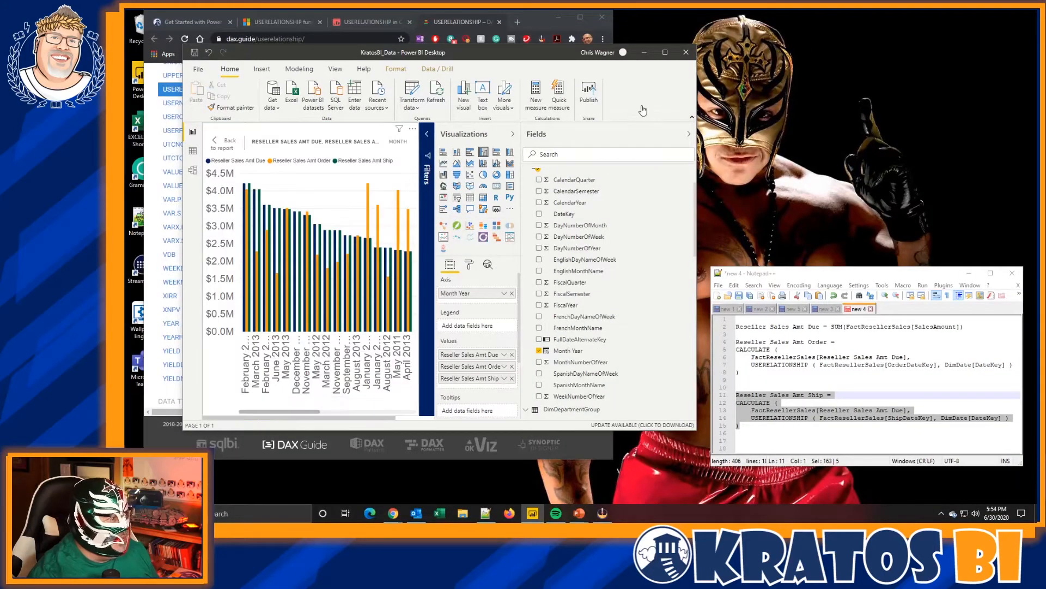
left_click(665, 52)
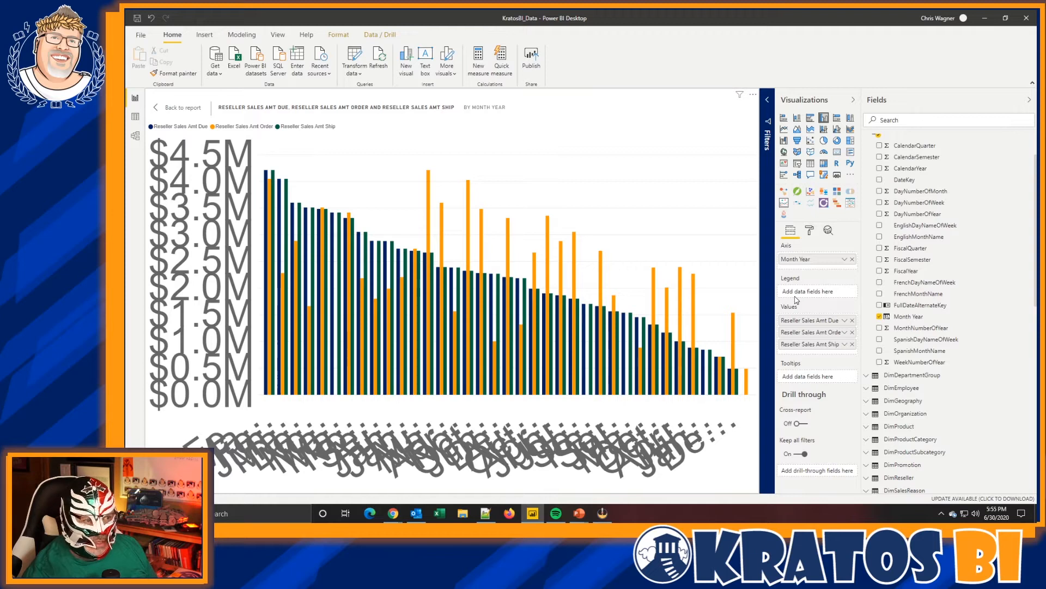
- Compare the due, order and ship amounts by month in the focused chart, and return to the report
mouse_move(560, 306)
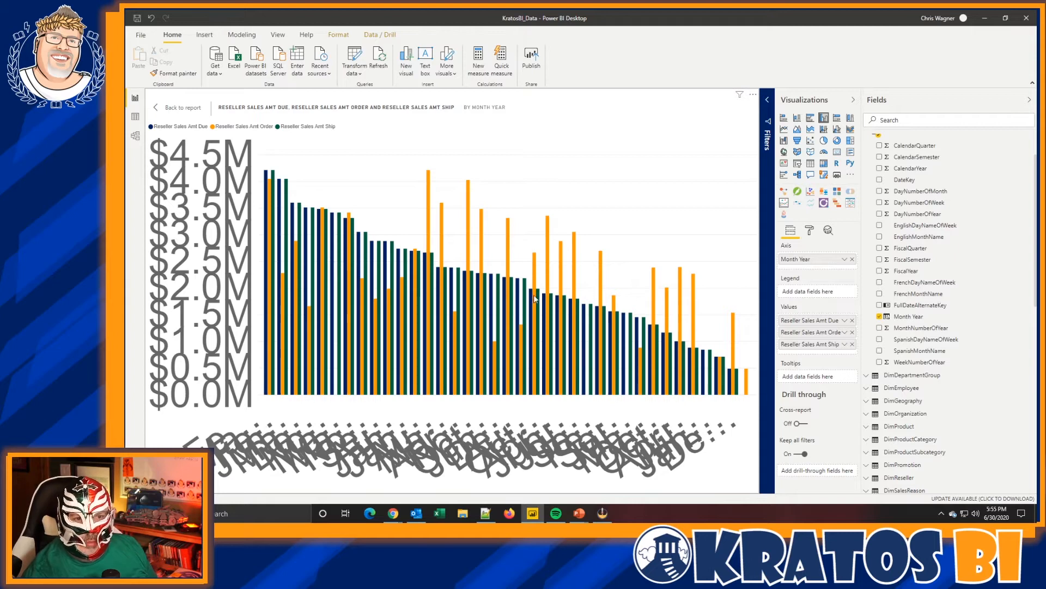
mouse_move(317, 275)
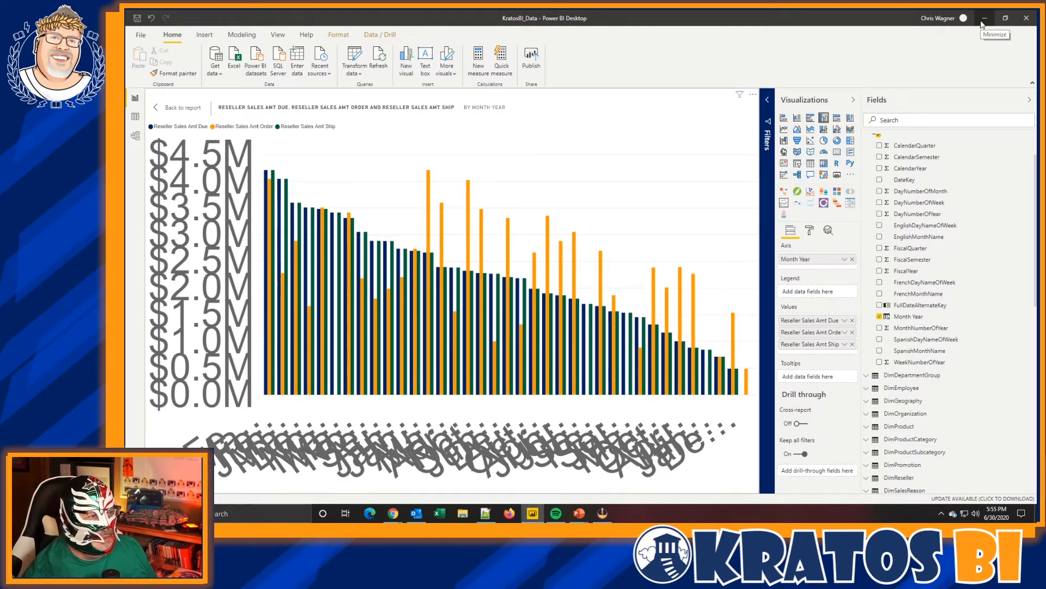
left_click(175, 107)
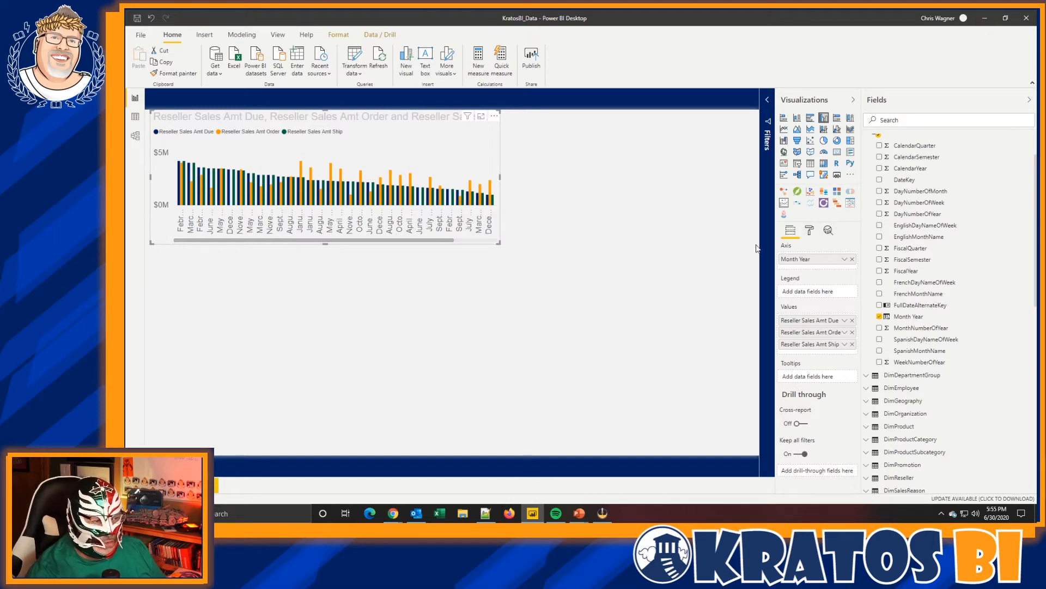
- Switch to Notepad++, move its window over the report canvas, and examine the Reseller Sales Amt Due formula and the USERELATIONSHIP call in Reseller Sales Amt Order
scroll(905, 273, "down", 5)
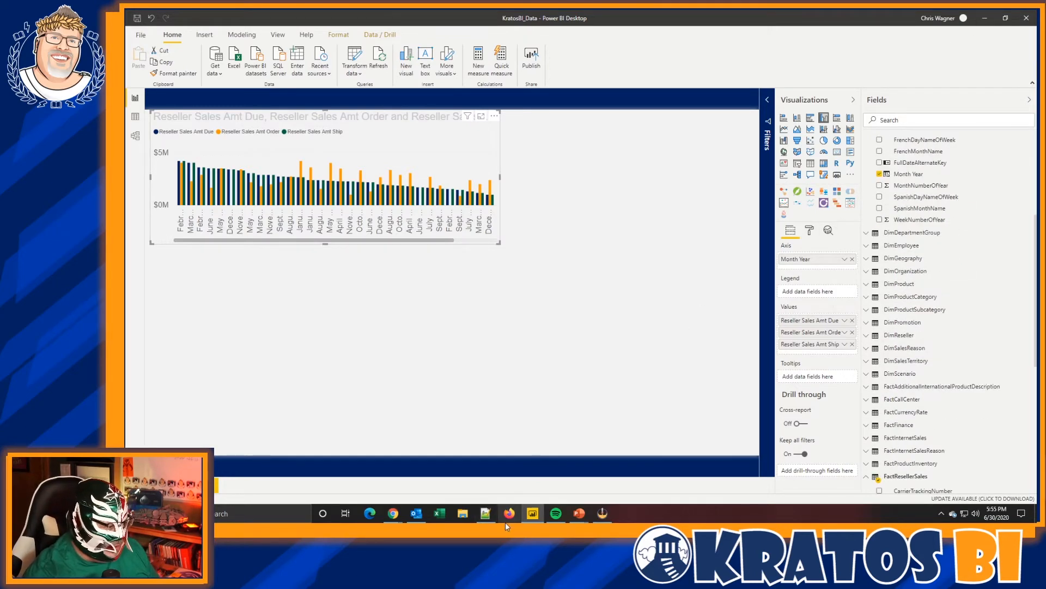
left_click(485, 513)
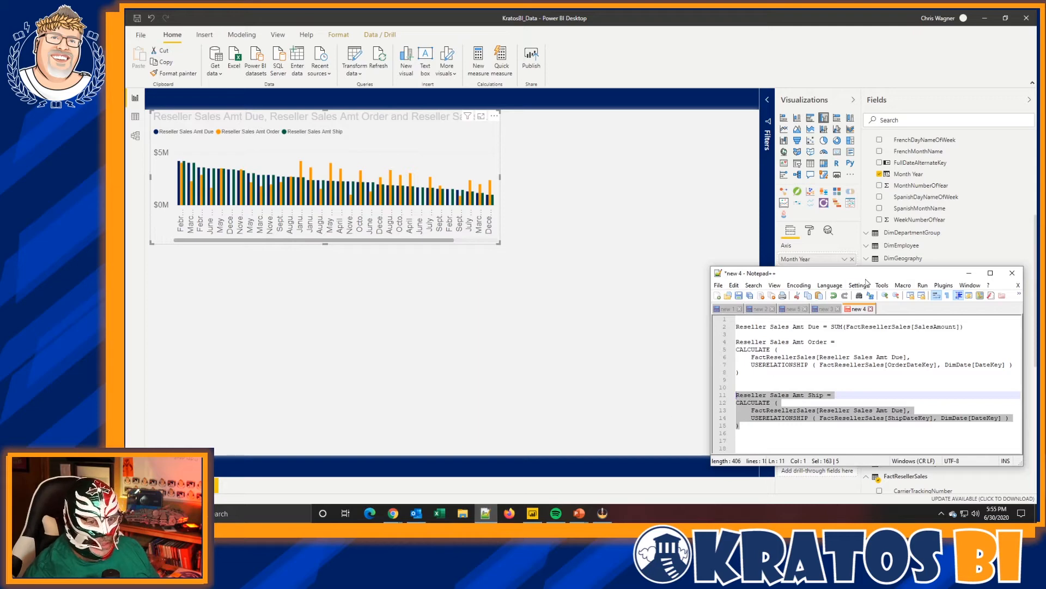
left_click_drag(866, 281, 547, 151)
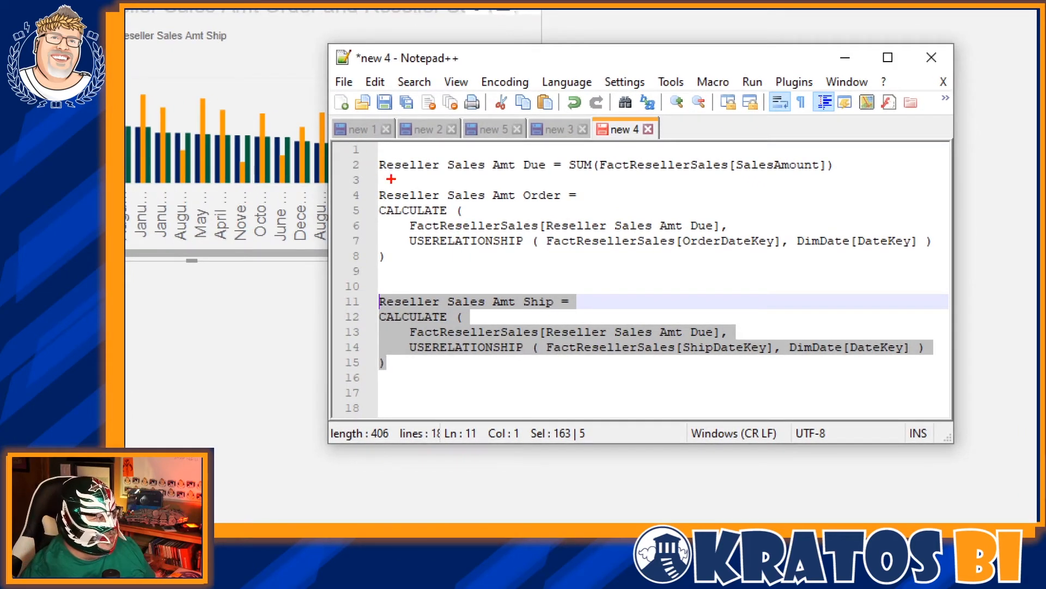
mouse_move(376, 172)
left_mouse_down()
mouse_move(544, 160)
mouse_move(558, 170)
left_mouse_up()
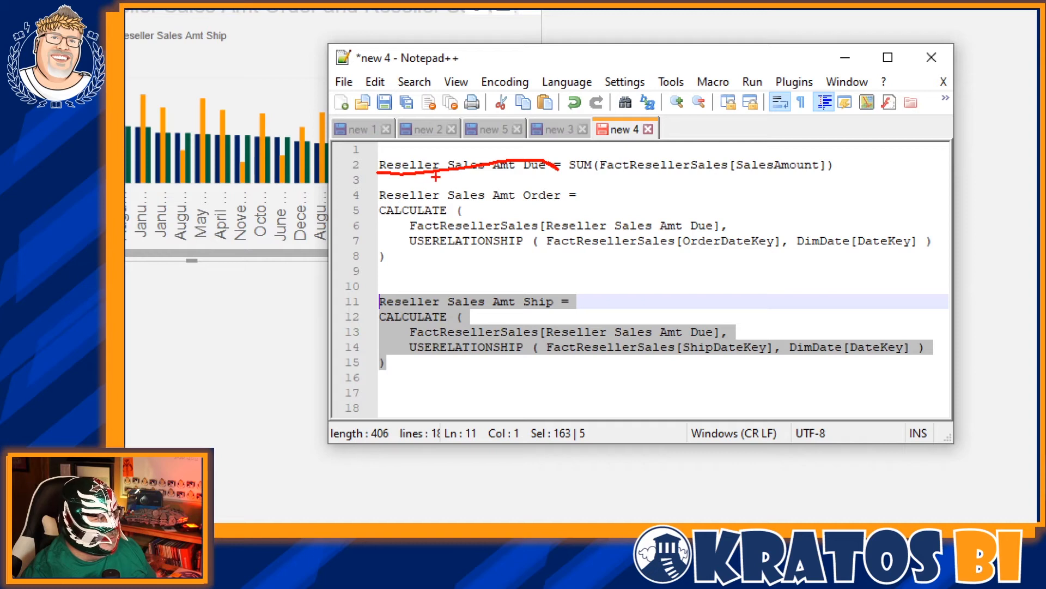
mouse_move(433, 177)
left_mouse_down()
mouse_move(806, 192)
mouse_move(840, 191)
mouse_move(856, 167)
mouse_move(621, 154)
mouse_move(364, 163)
mouse_move(398, 181)
mouse_move(438, 178)
left_mouse_up()
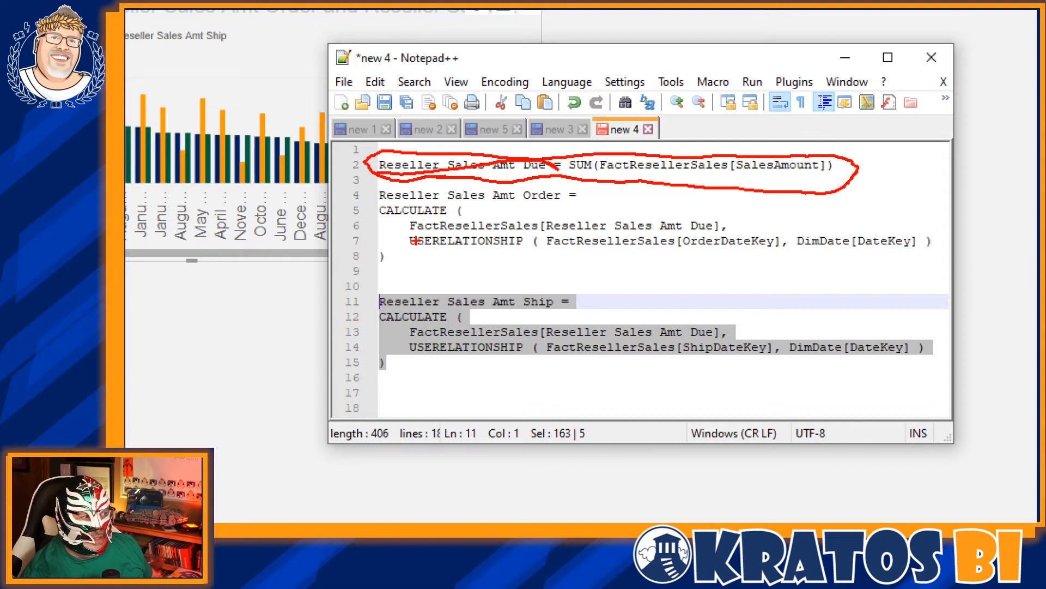
left_click_drag(409, 254, 525, 265)
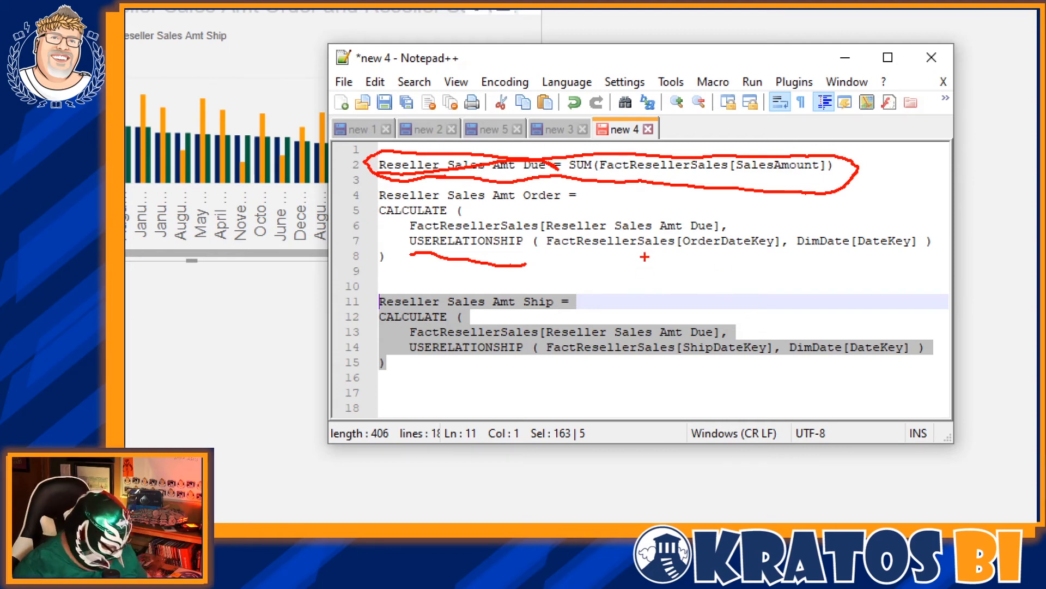
key("Escape")
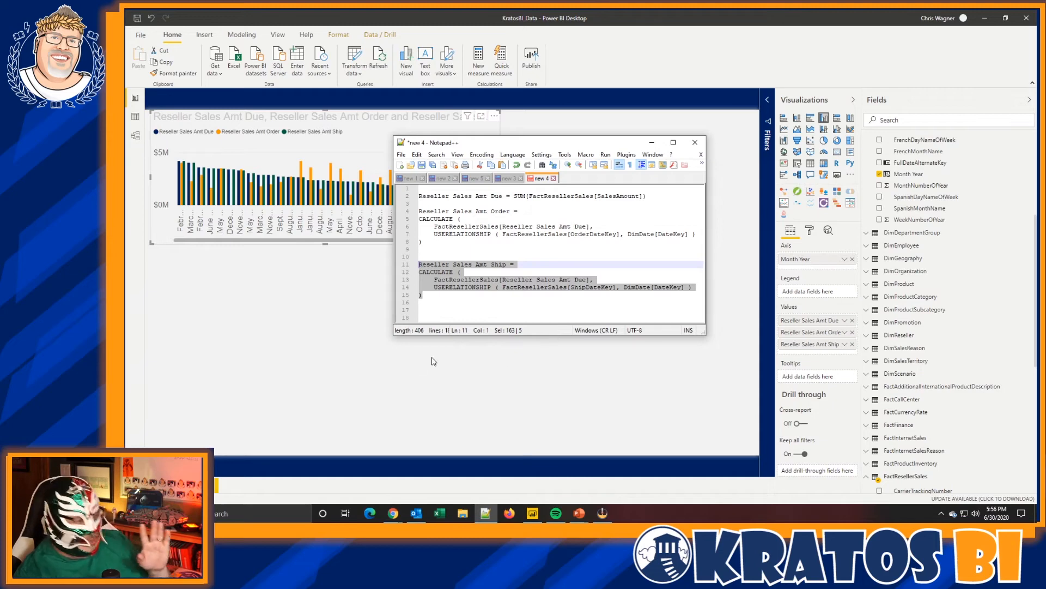
- Return to Power BI Desktop and show the FactResellerSales and DimDate relationships in the model's USERELATIONSHIP layout
left_click(139, 130)
left_click(135, 116)
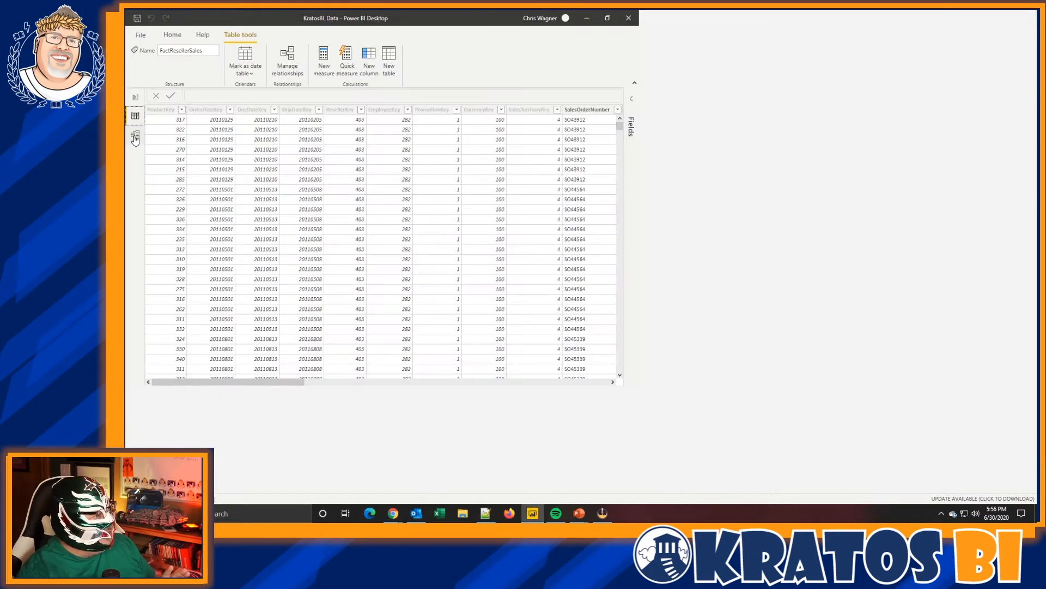
left_click(135, 134)
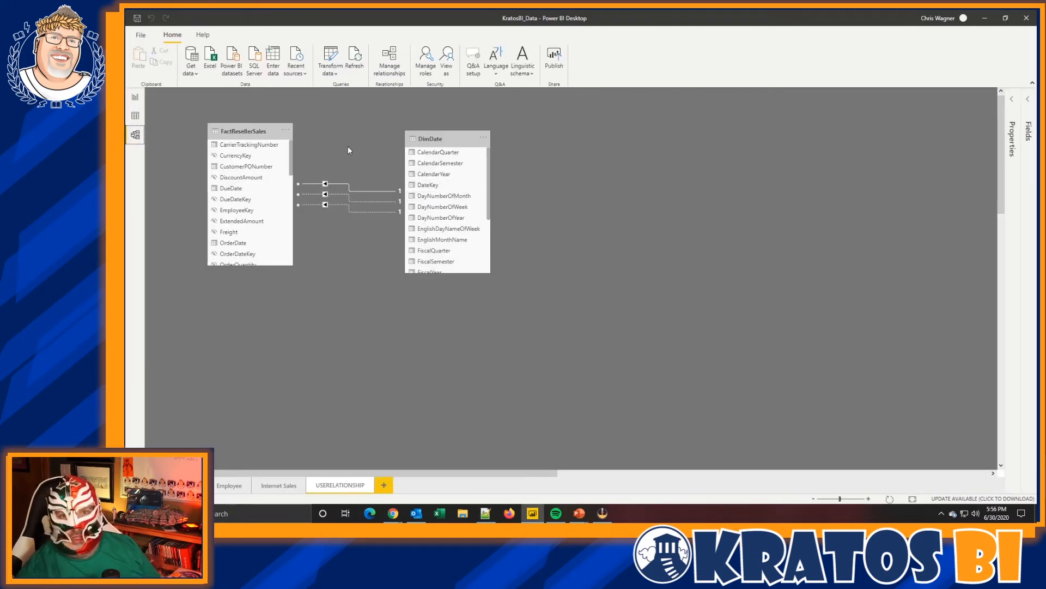